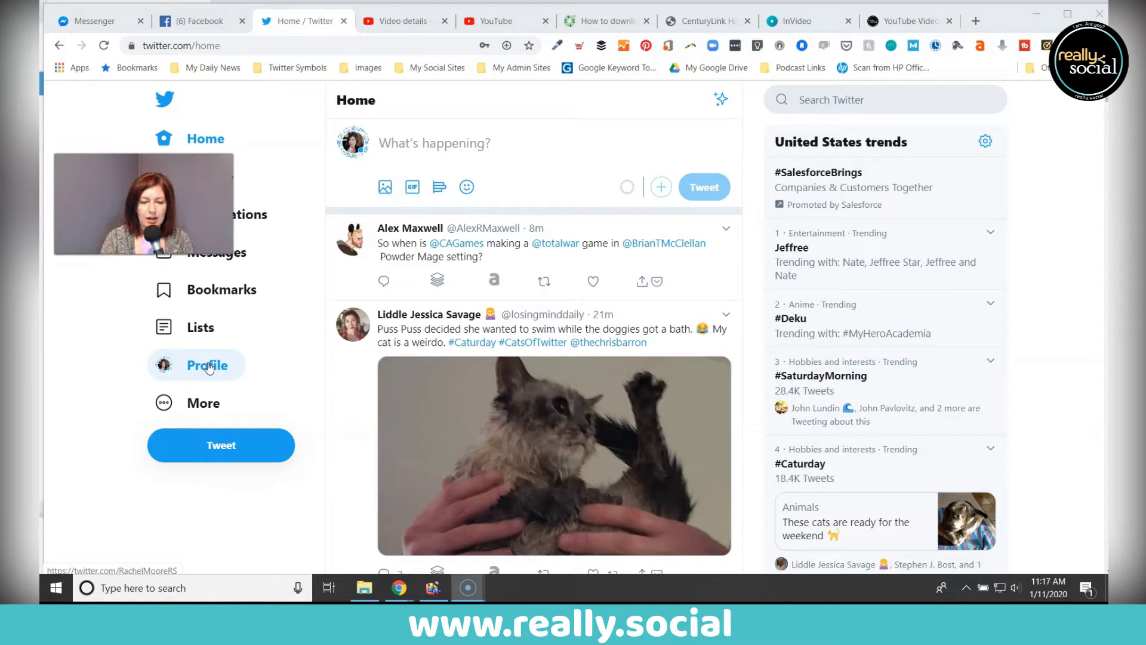
Go to your own profile page to see its header, bio, follower counts and pinned tweet
click(199, 367)
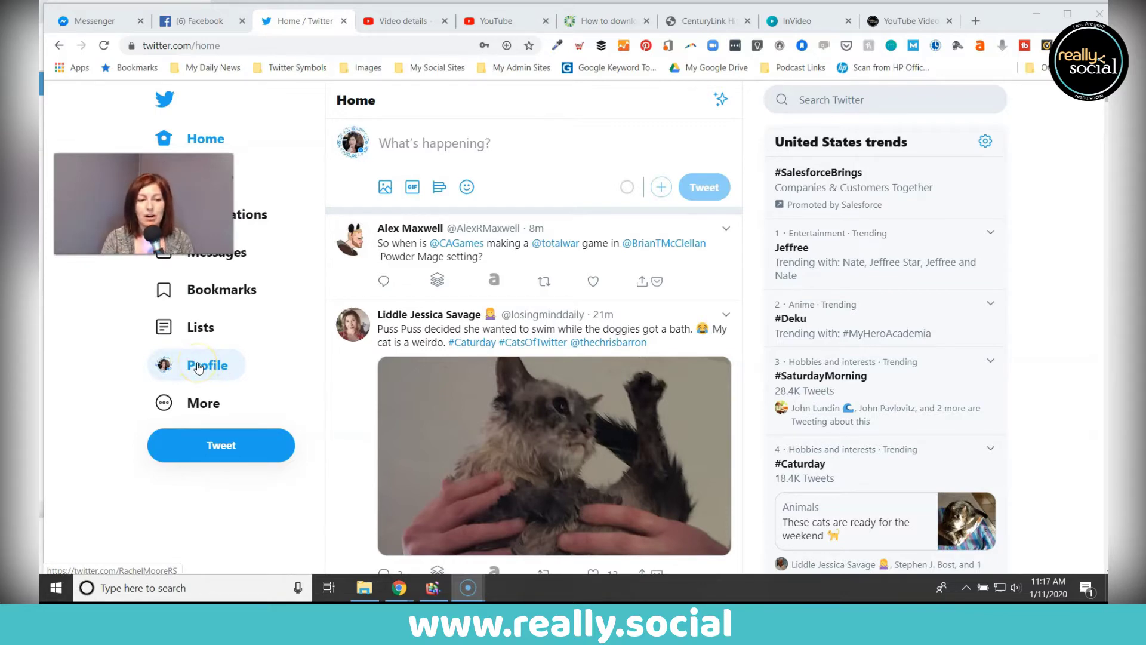
click(199, 367)
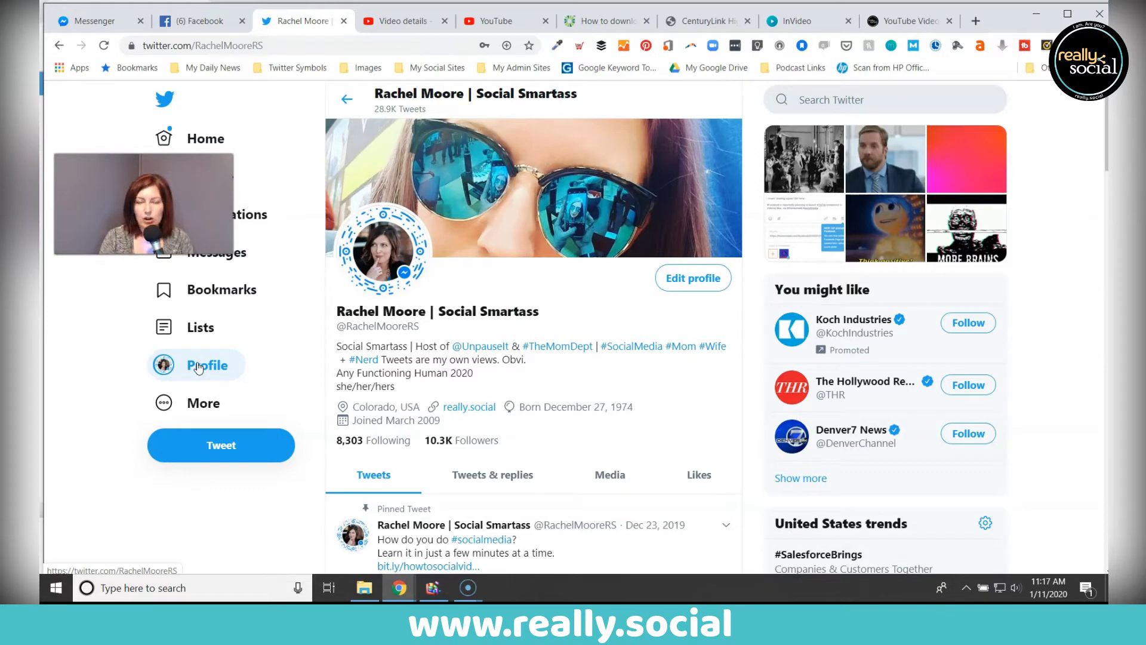
Open Settings and privacy from the More menu in the sidebar
click(202, 404)
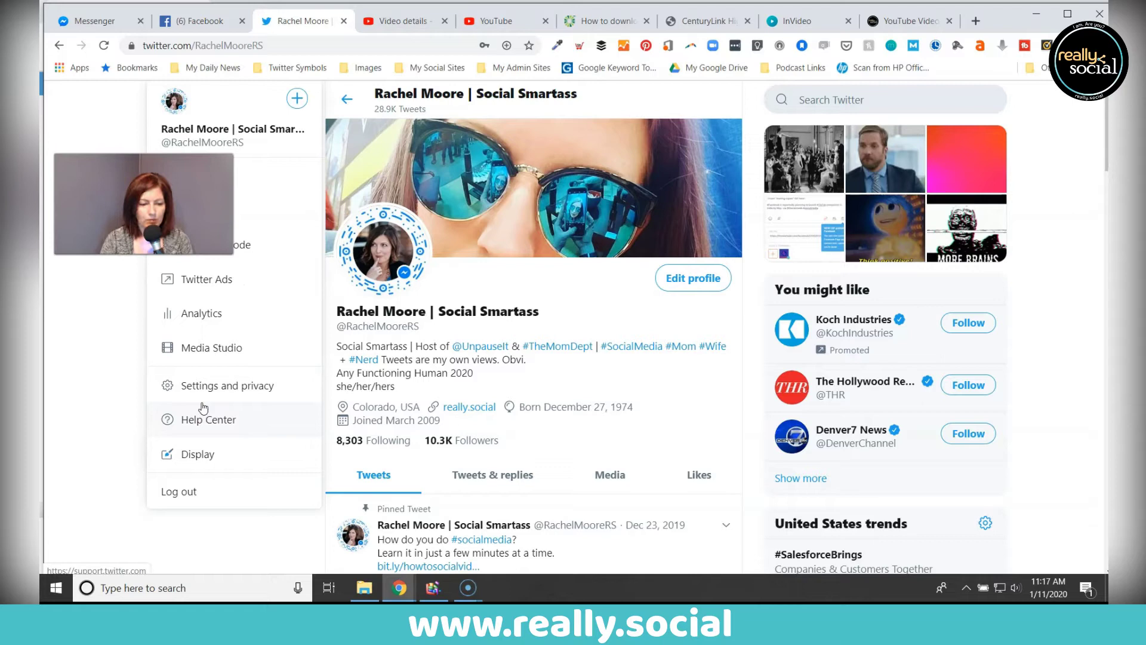
click(220, 388)
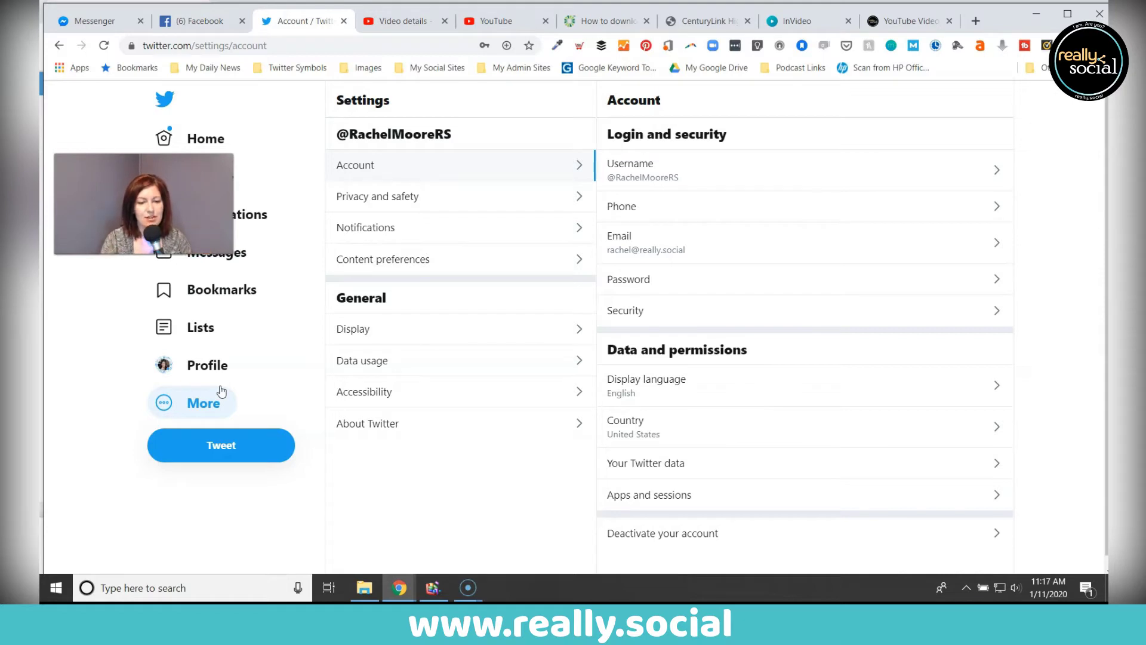
Show Privacy and safety, with Protect your Tweets off and all three Direct Message options on
click(398, 197)
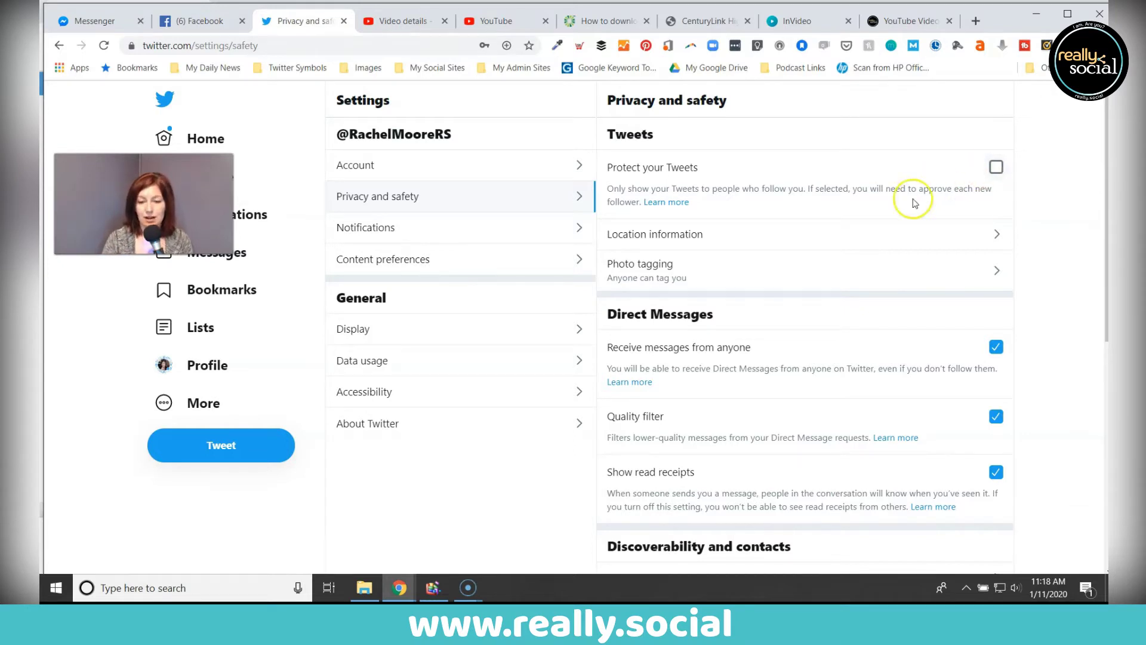
Review Location information, leaving location on Tweets enabled, and return to Privacy and safety
click(884, 231)
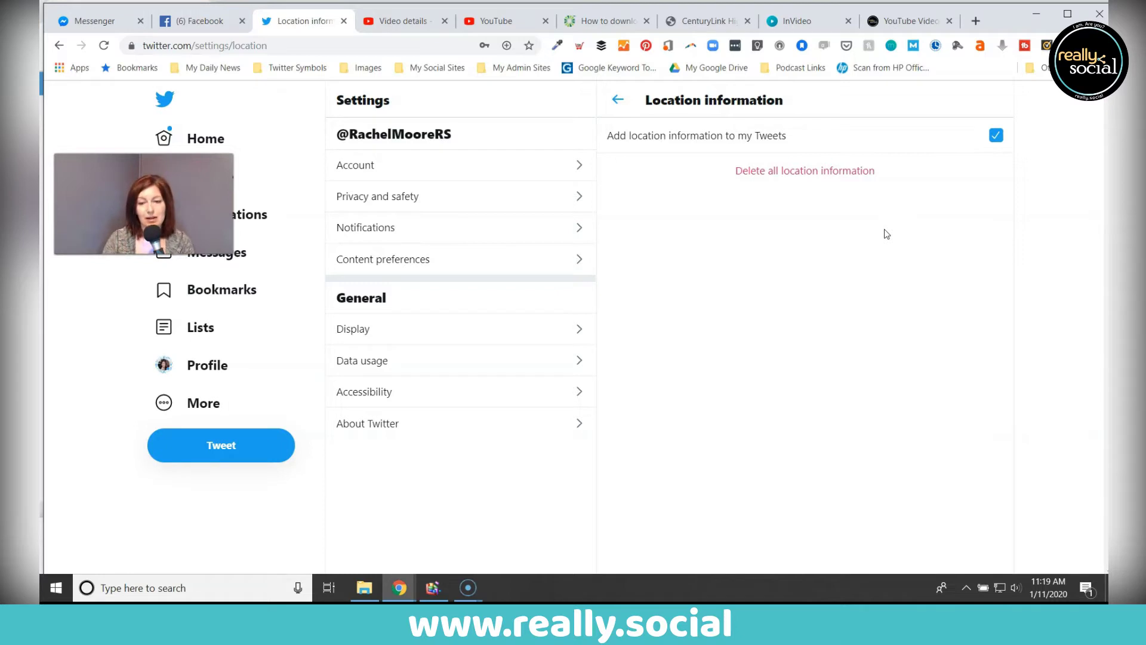
click(619, 102)
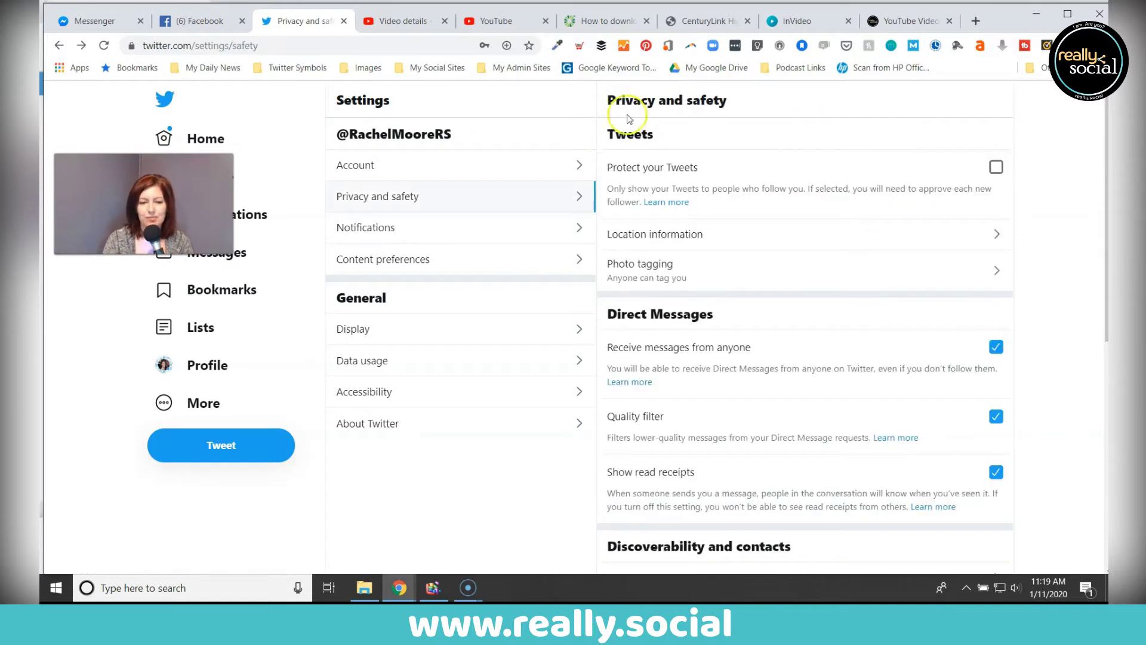
Review Photo tagging, leaving anyone allowed to tag you, then return to Privacy and safety
click(677, 265)
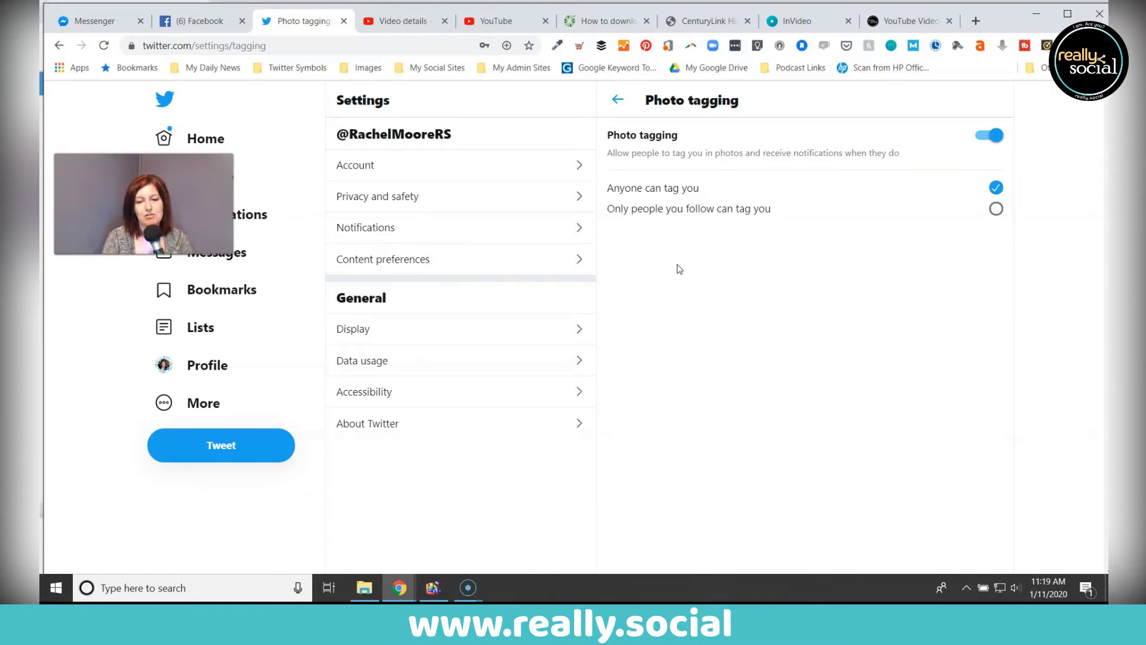
click(619, 100)
click(620, 99)
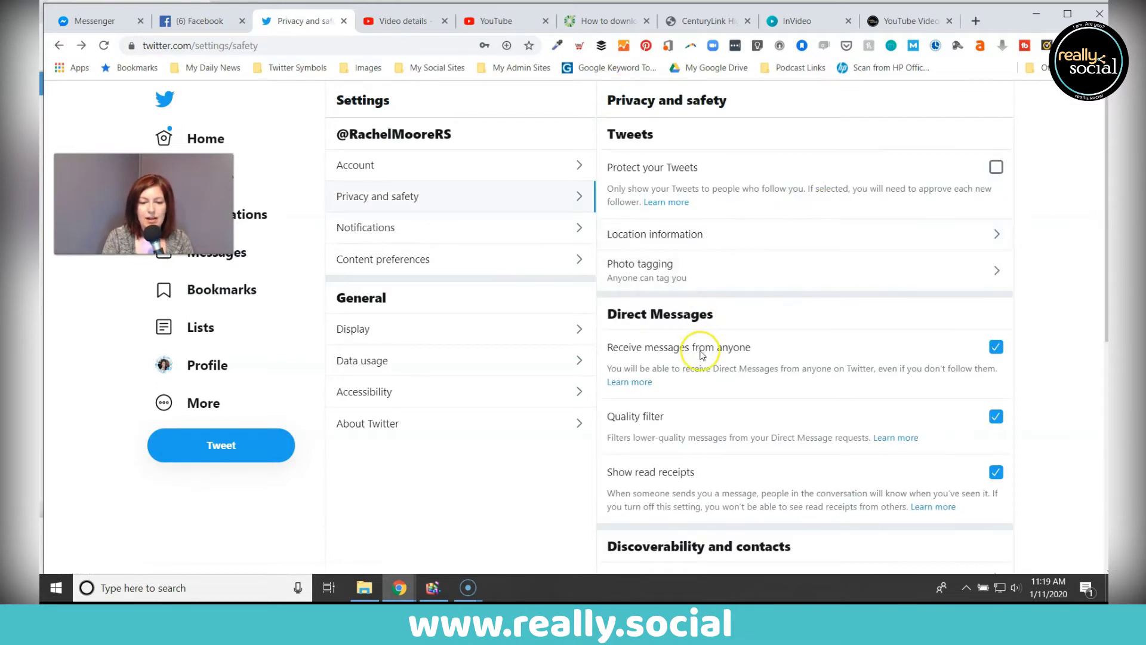
scroll(703, 356, down, 2)
click(787, 233)
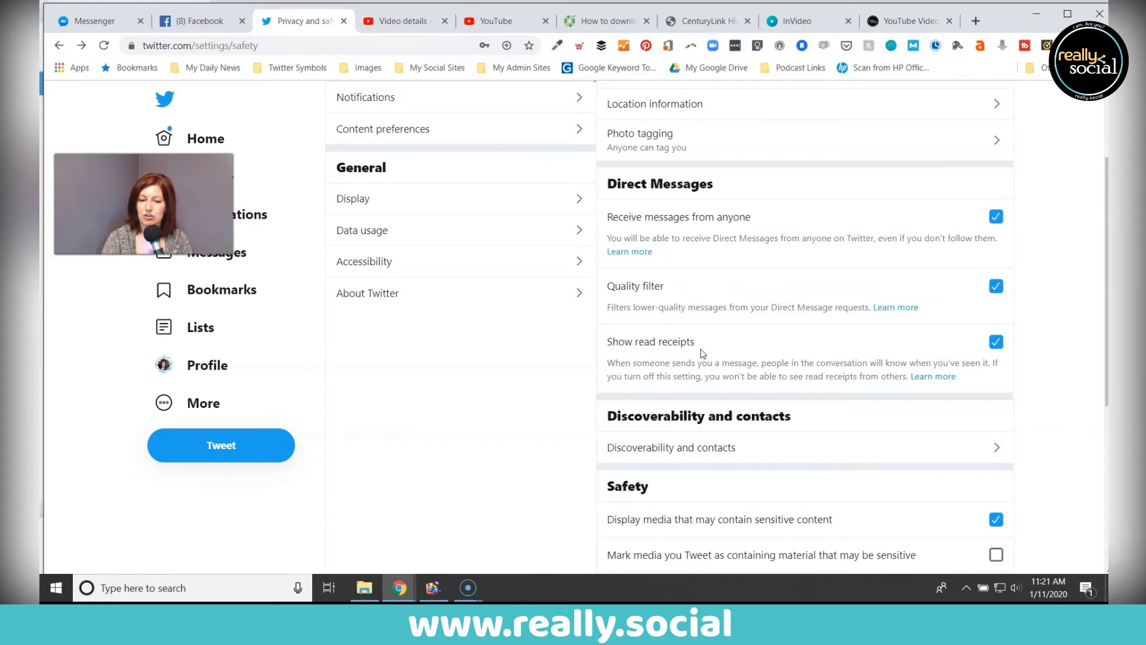
Check Discoverability and contacts, leaving lookup by email and by phone number both enabled
scroll(800, 432, down, 1)
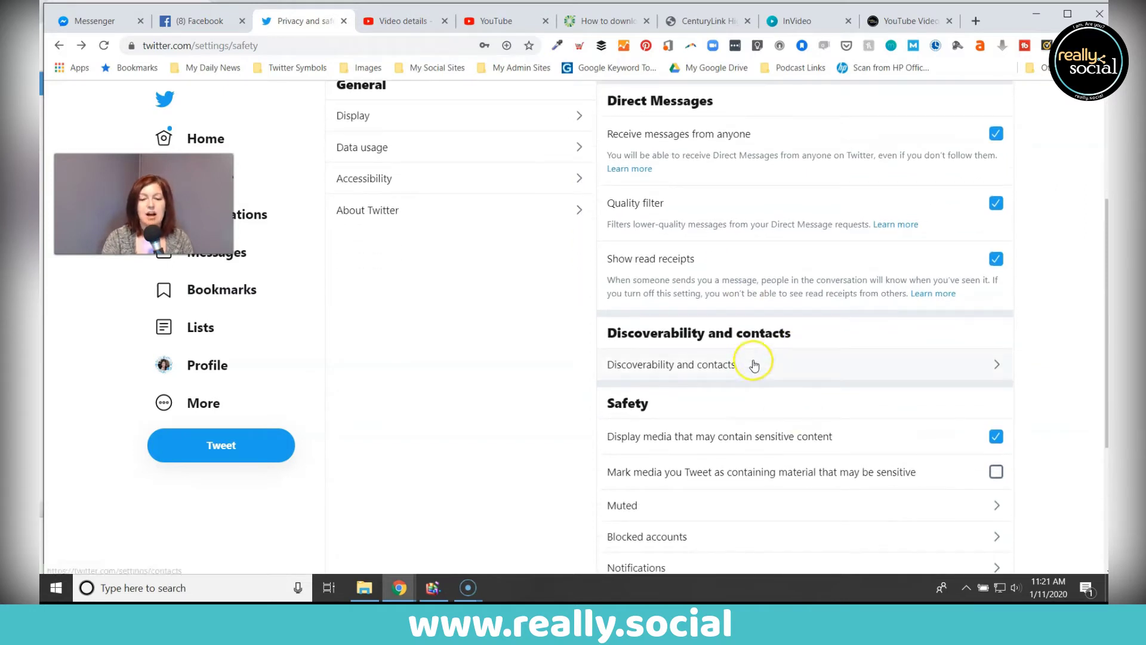
click(754, 365)
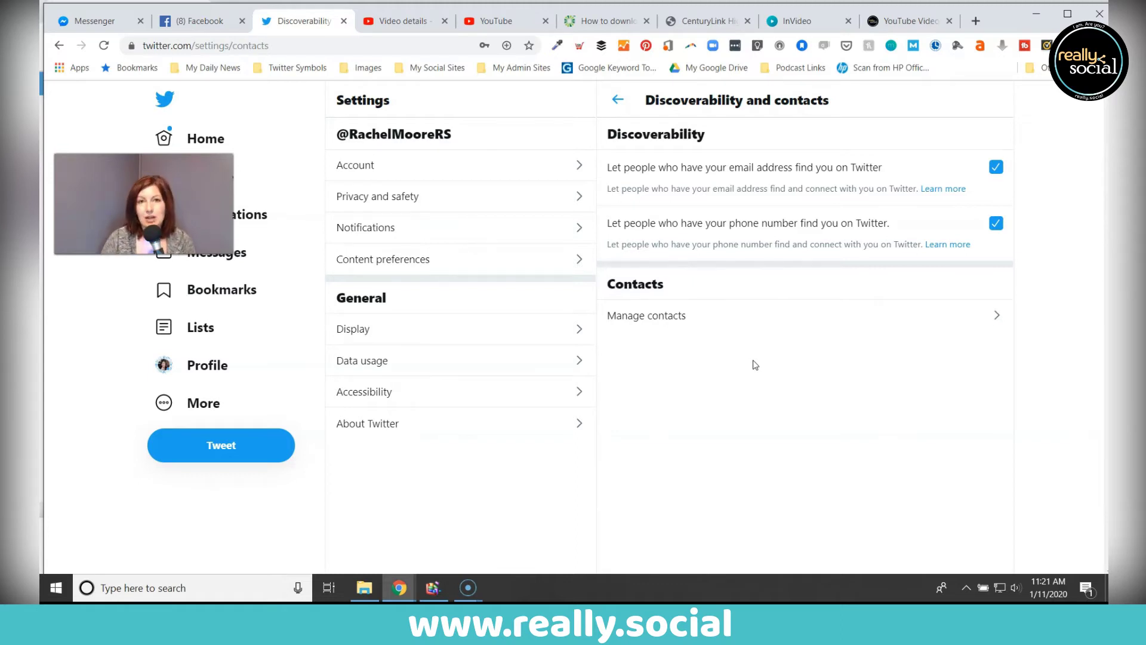
click(619, 101)
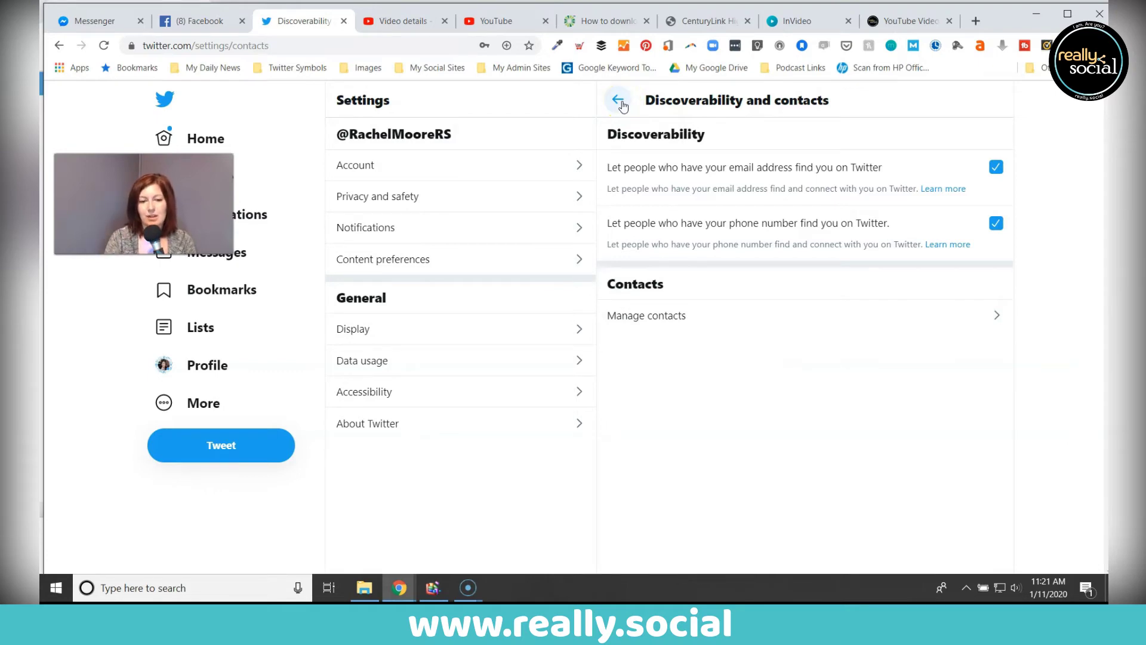
Back on Privacy and safety, review Safety: sensitive media shown, own media not marked sensitive
click(618, 101)
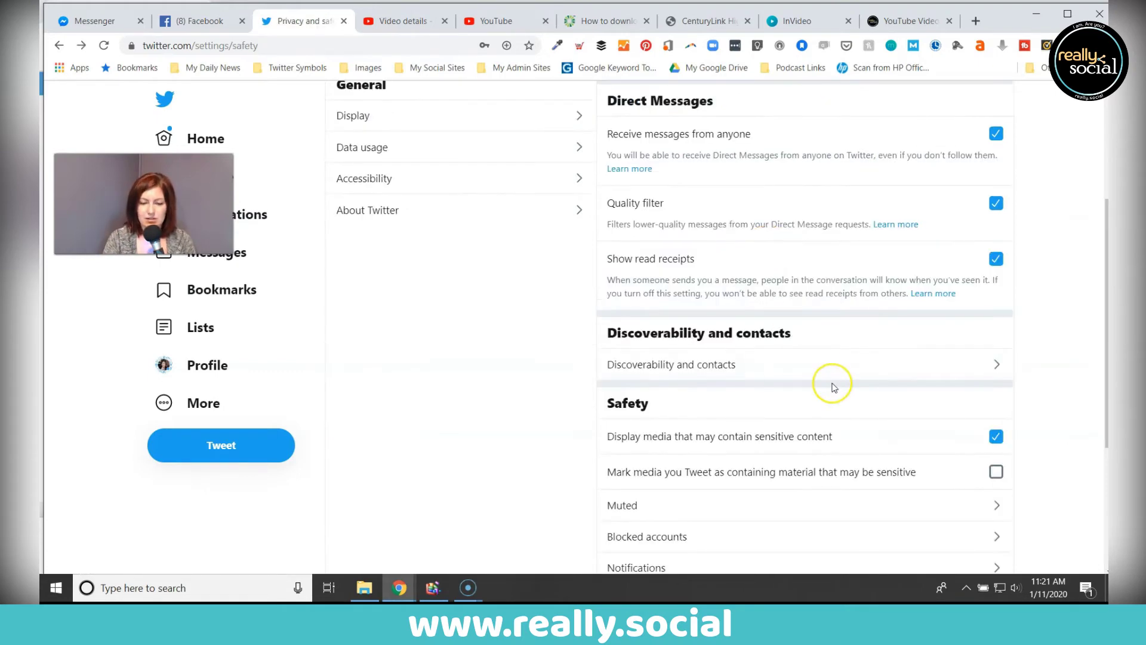
scroll(833, 387, down, 4)
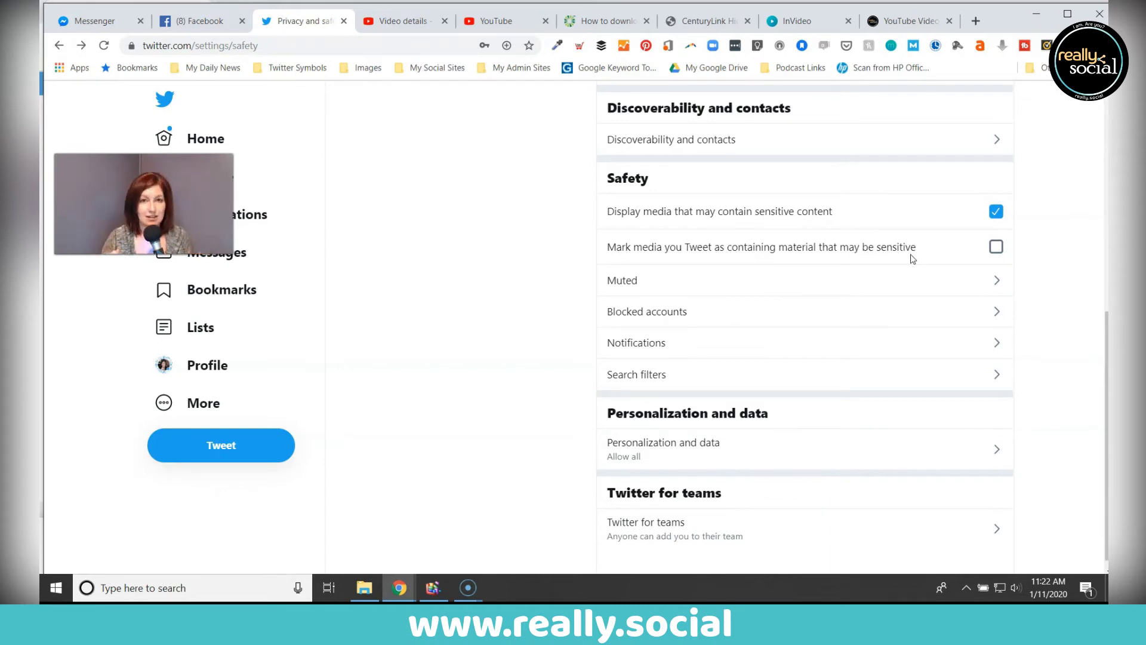
Look over the Muted page's muted accounts and muted words, then return to Privacy and safety
click(843, 283)
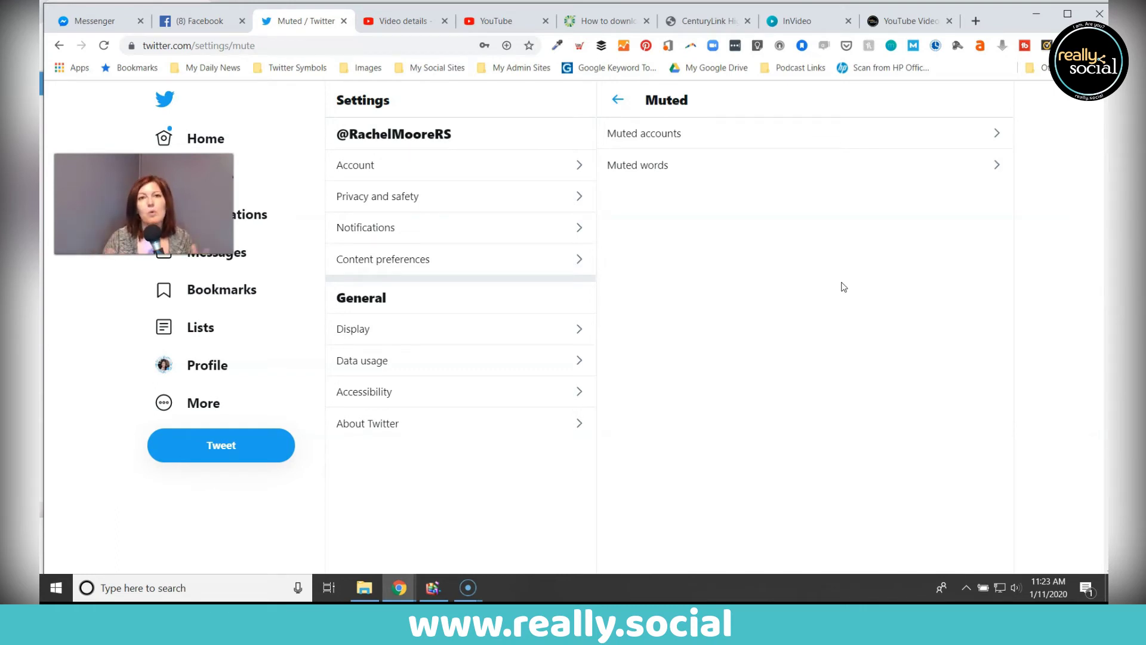
click(617, 102)
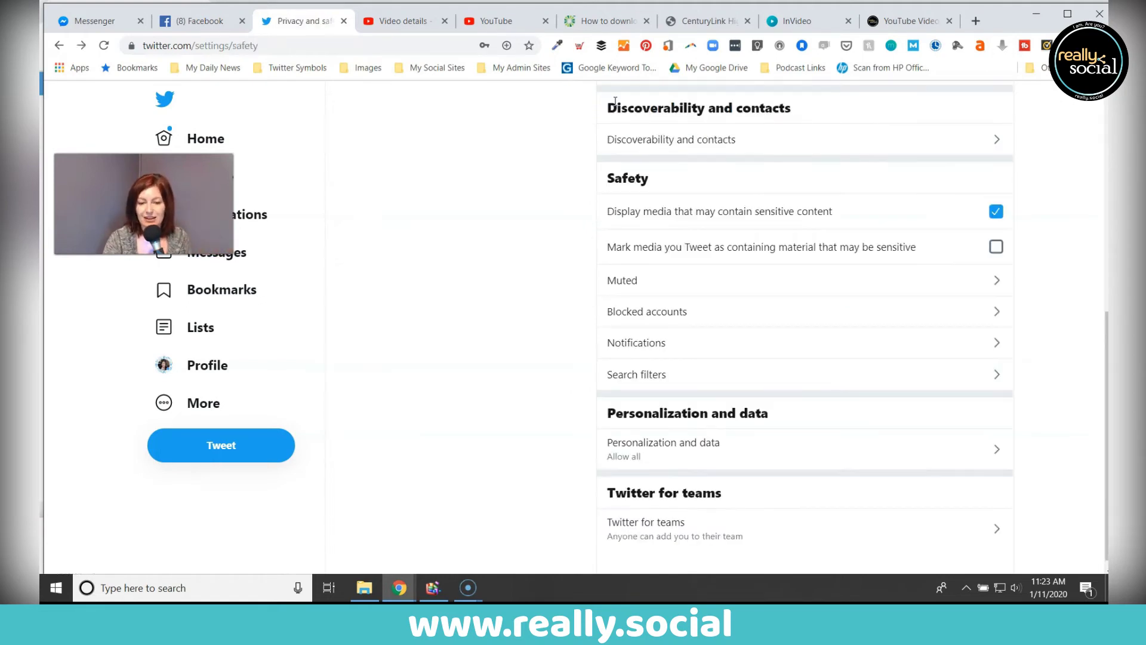
click(739, 310)
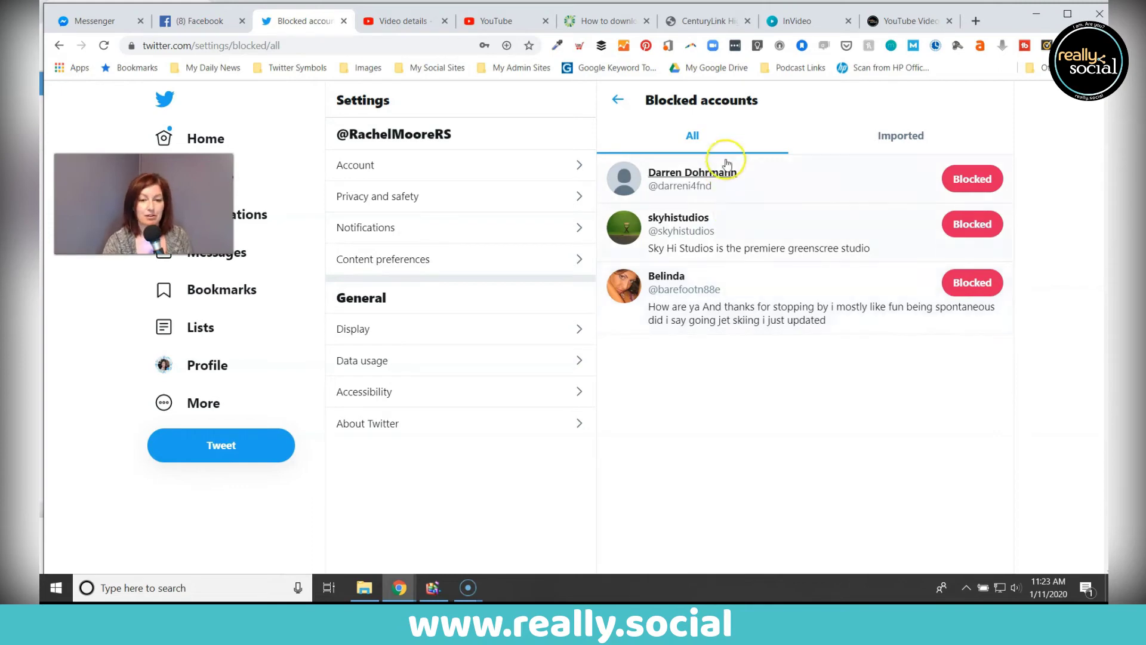
click(619, 102)
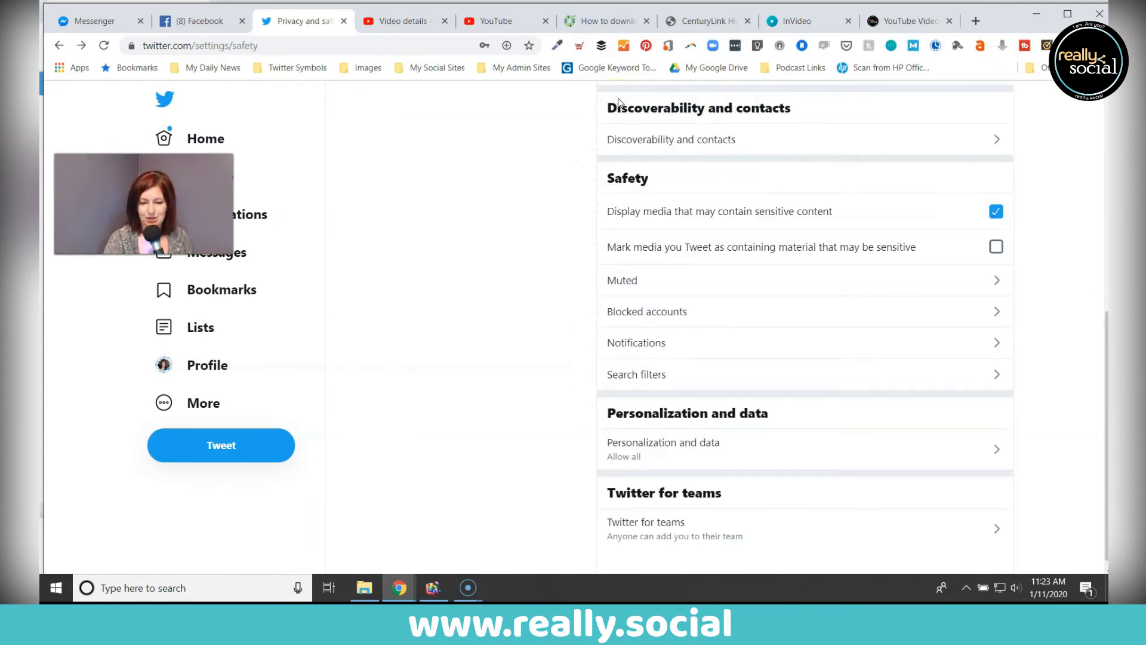
click(726, 237)
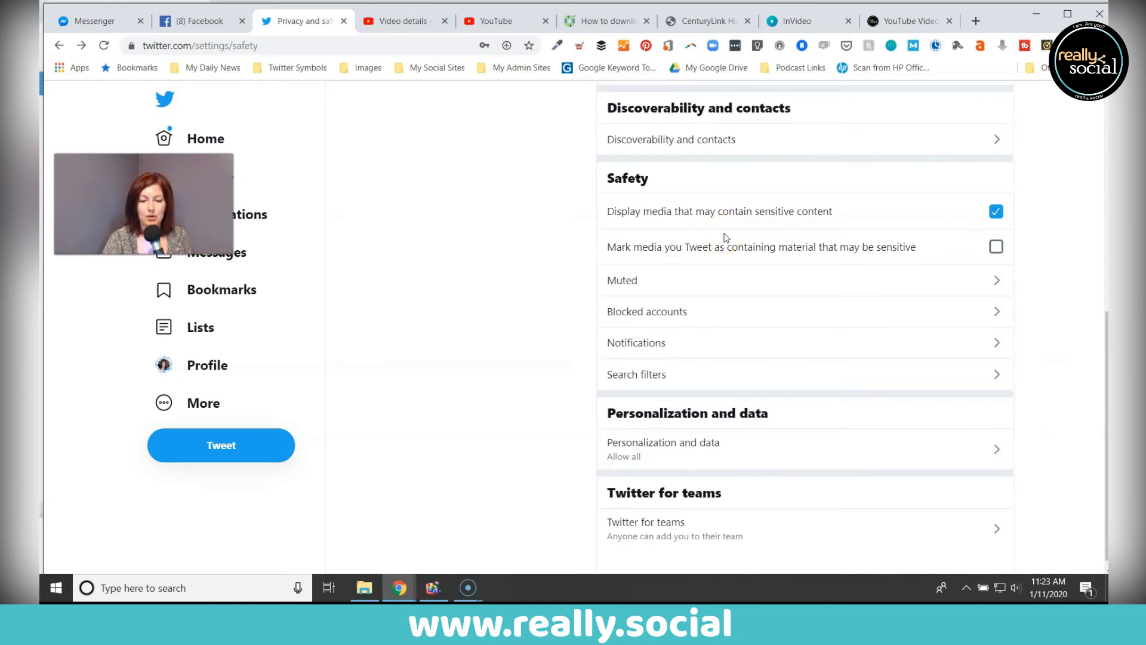
click(705, 347)
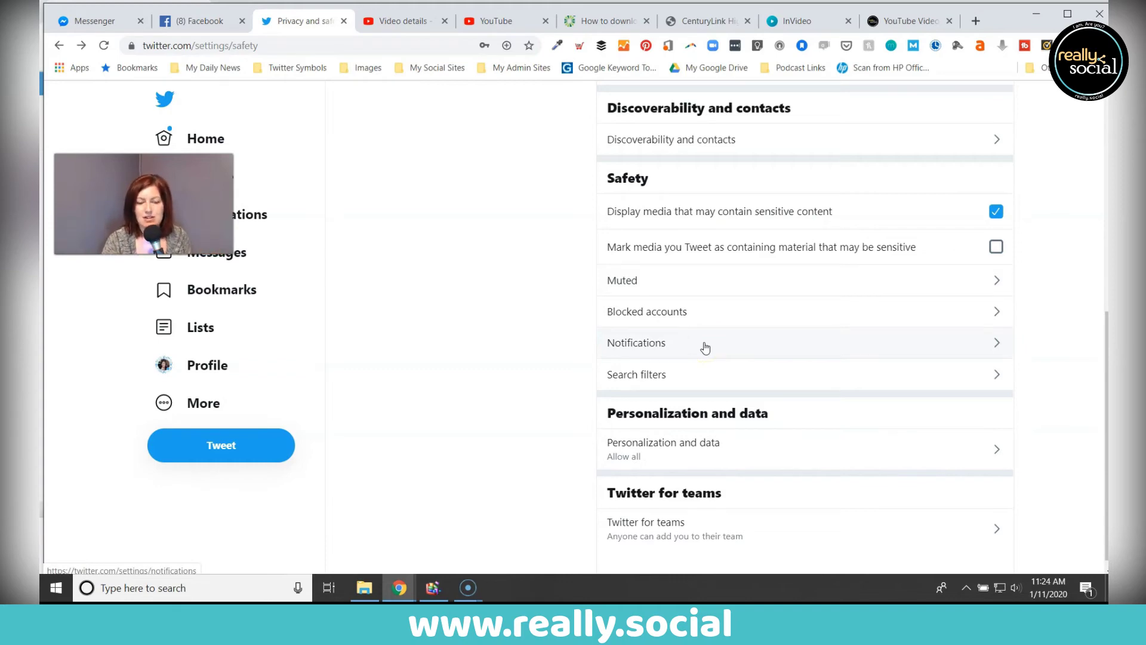
click(705, 346)
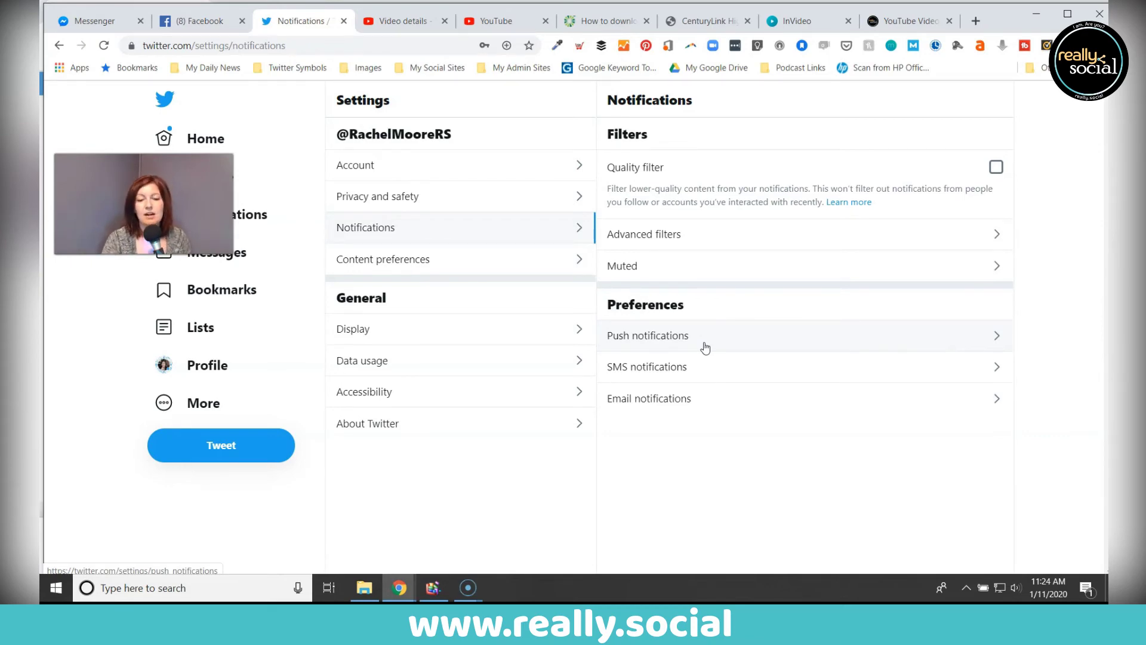
click(740, 239)
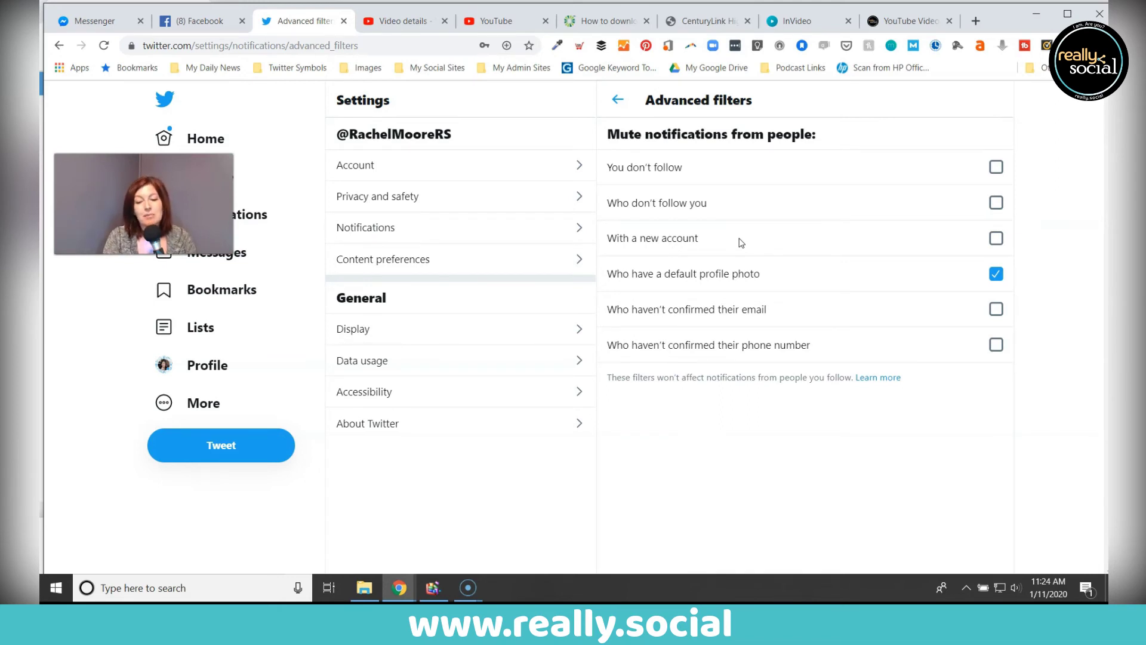
click(618, 96)
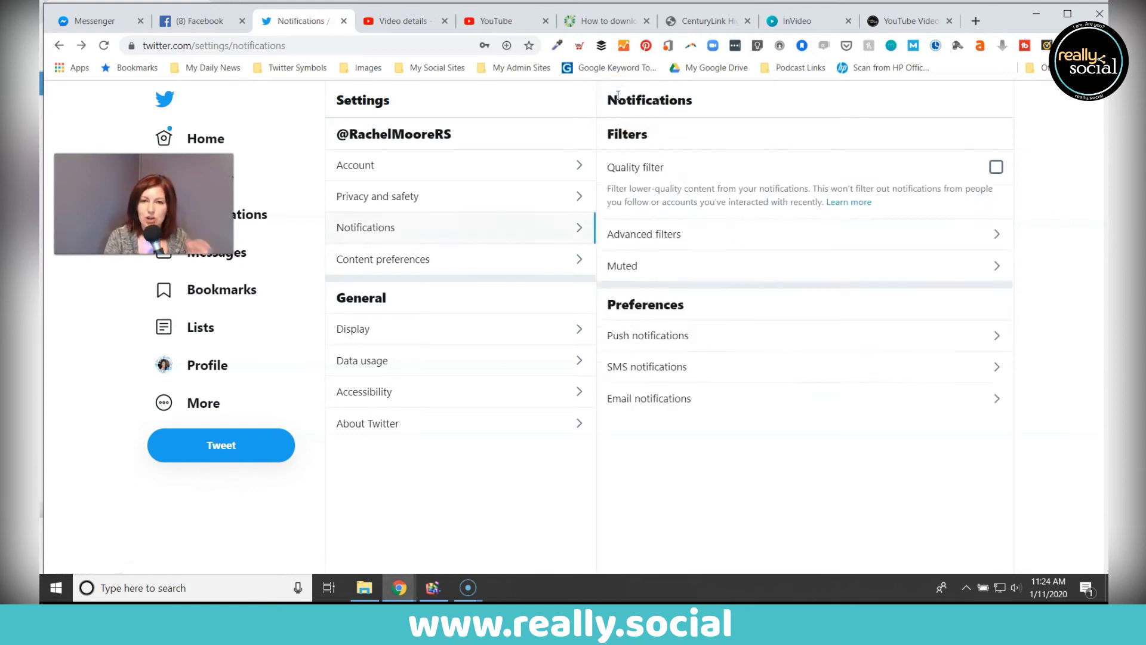
click(728, 255)
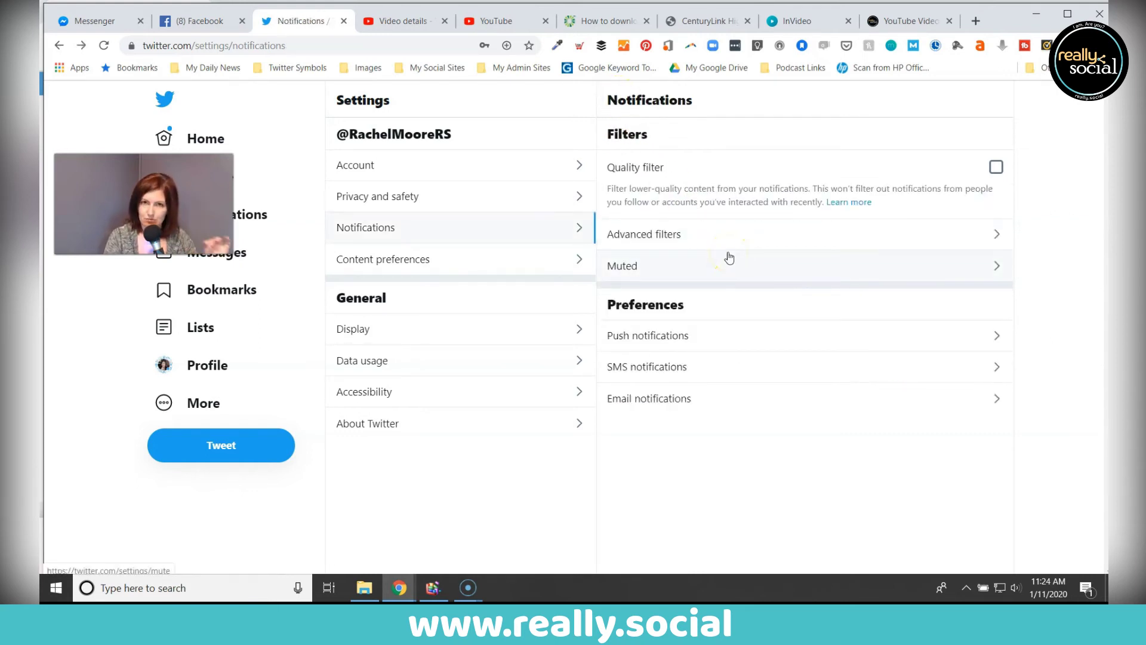
click(700, 260)
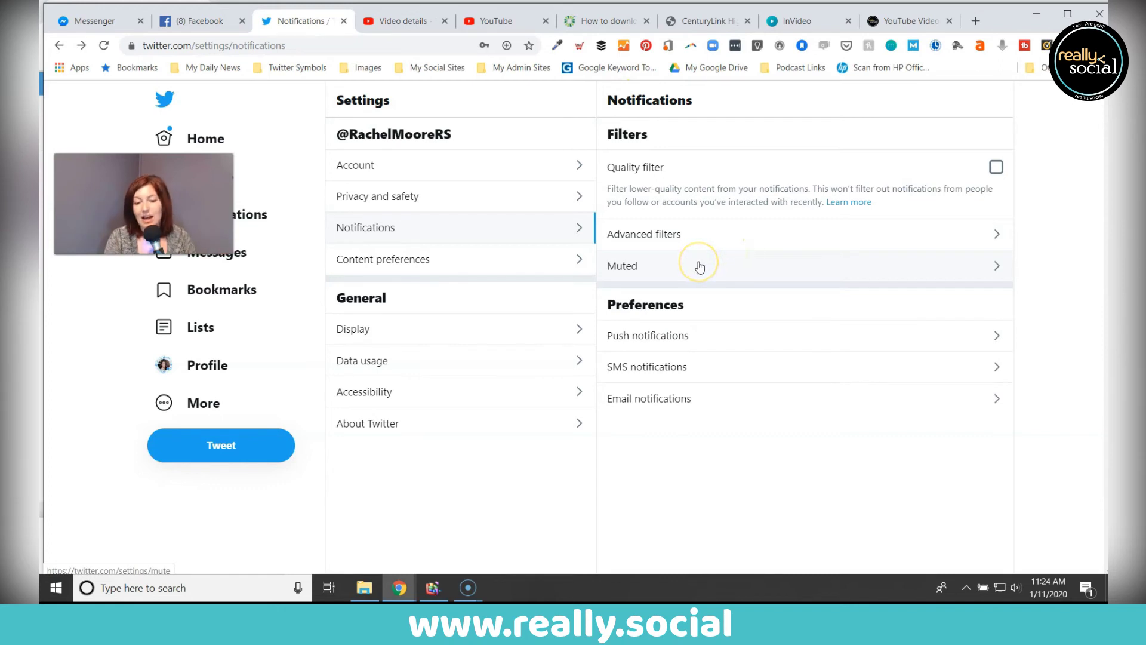
click(715, 266)
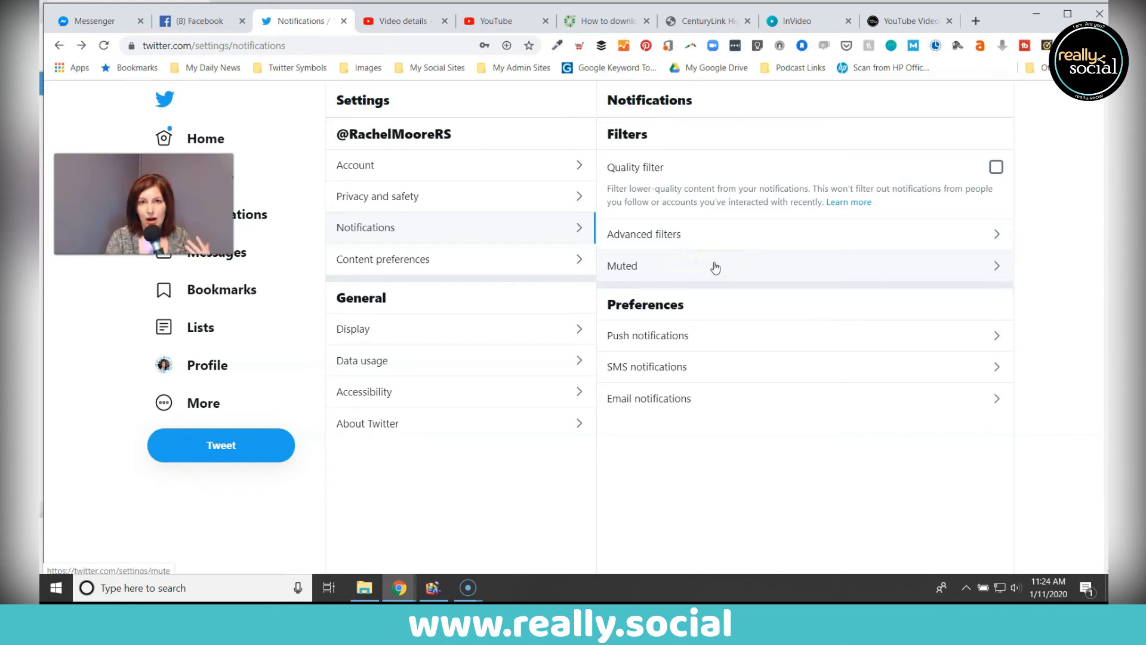
click(688, 341)
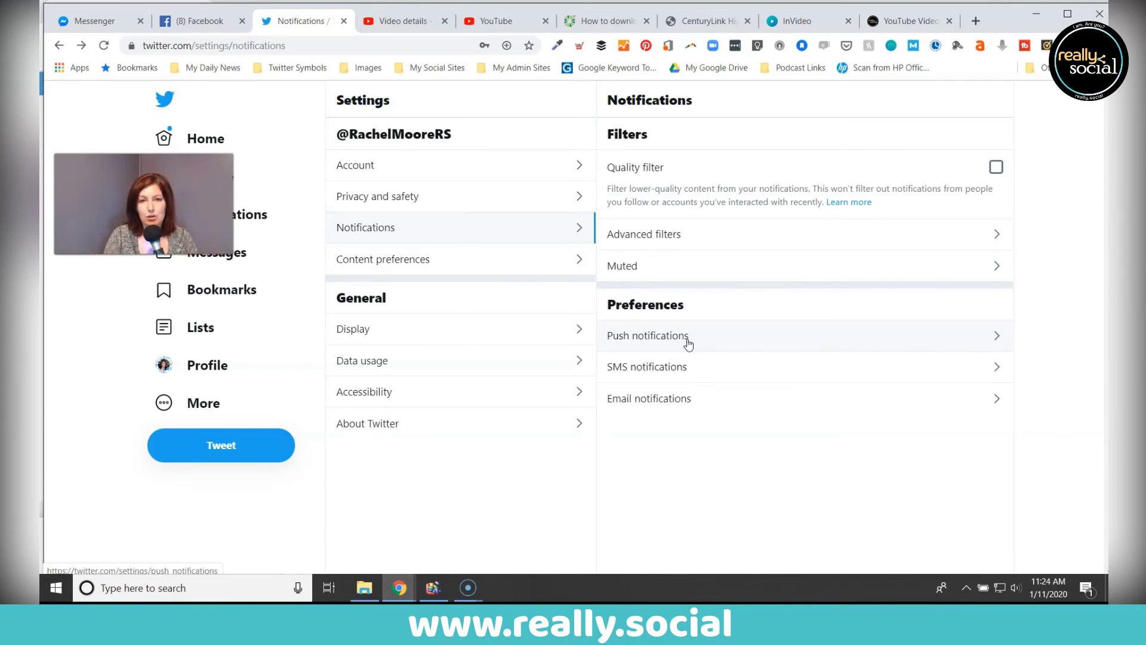
click(689, 341)
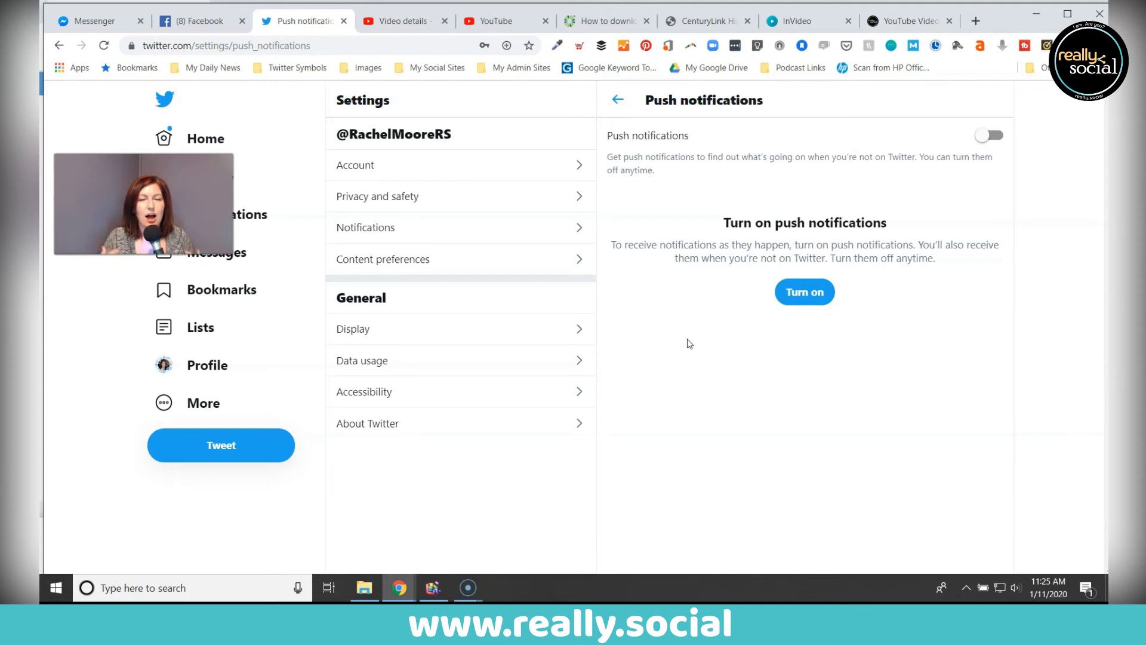
click(627, 108)
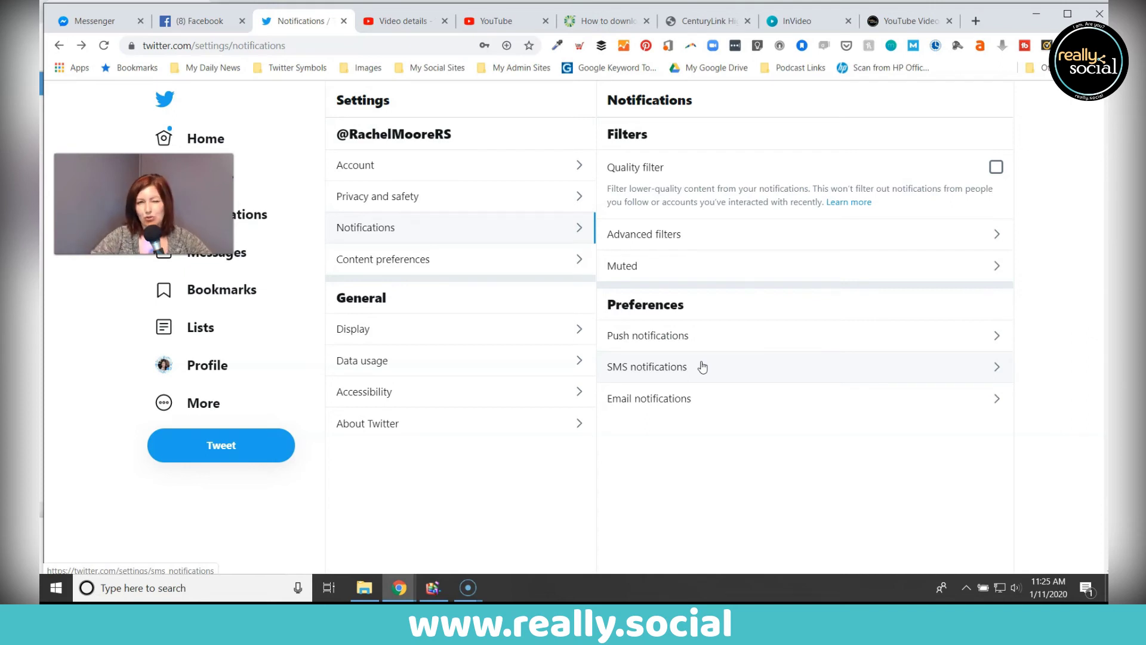
Review Search filters: hide sensitive content off, remove blocked and muted accounts on, then close
click(396, 204)
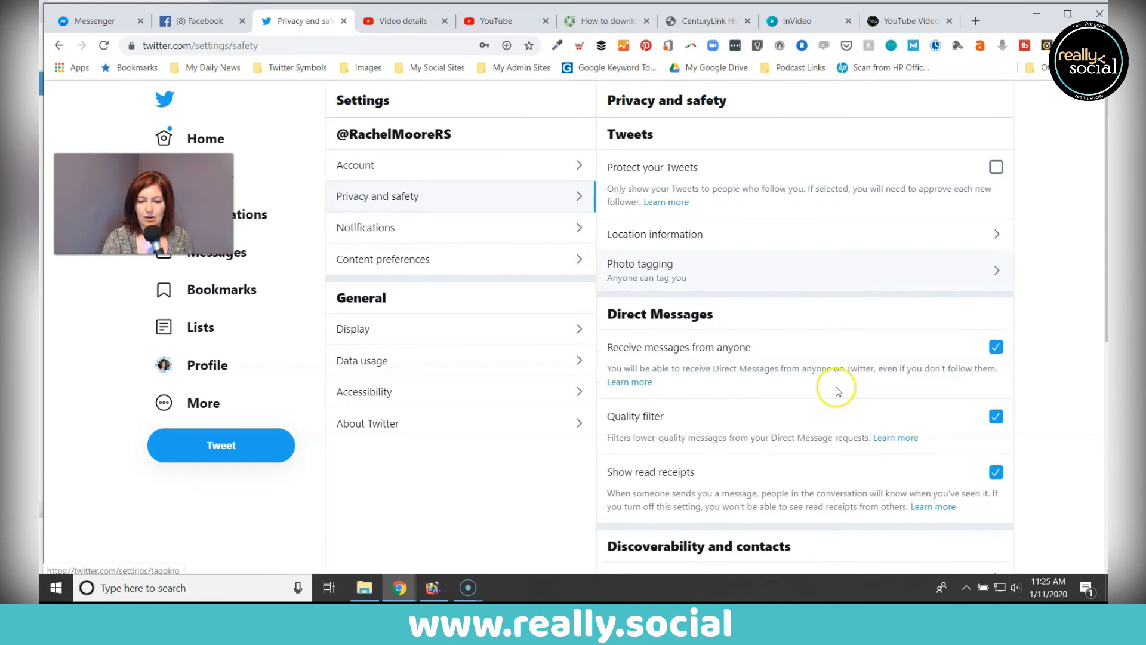
scroll(834, 416, down, 1)
scroll(834, 416, down, 4)
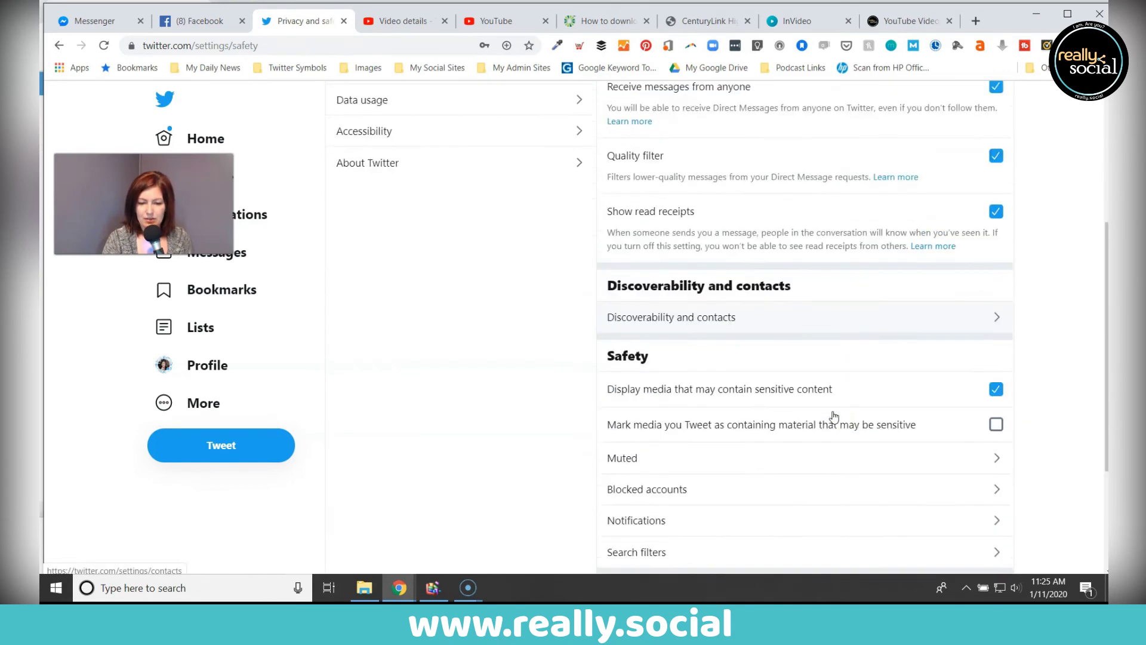
scroll(835, 416, down, 2)
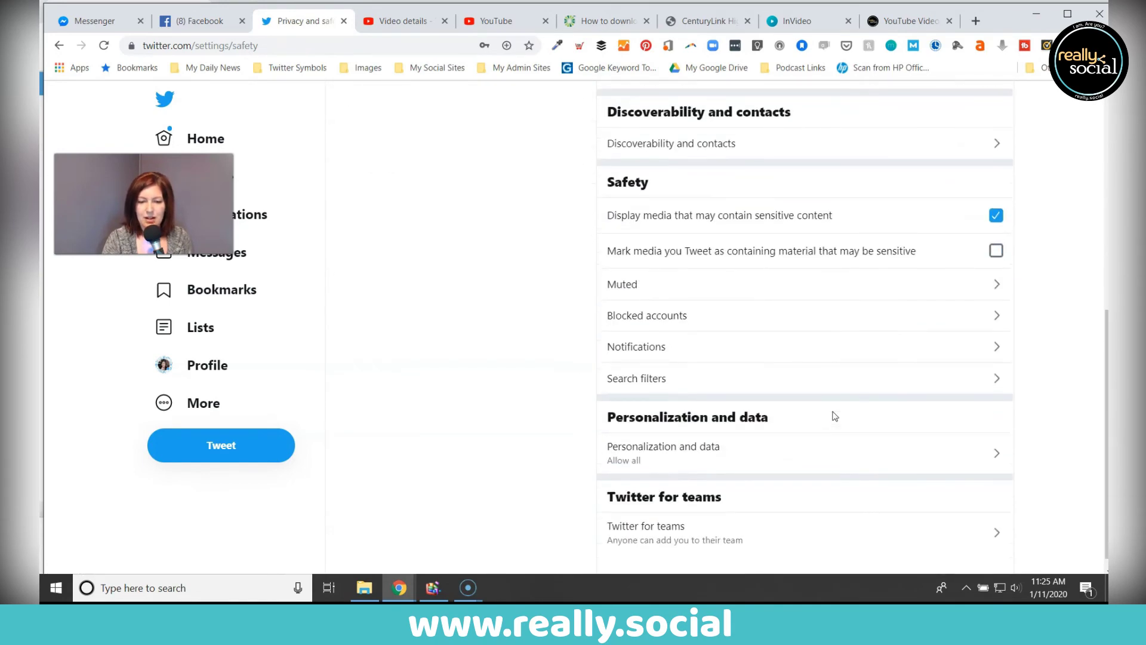
click(718, 379)
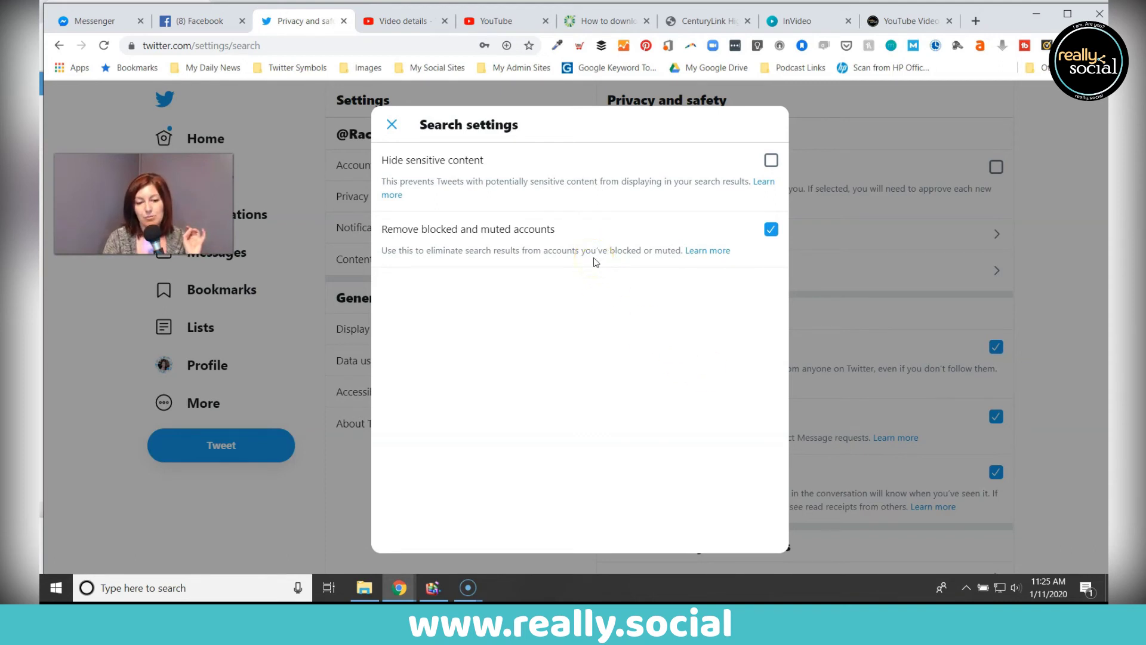
click(390, 129)
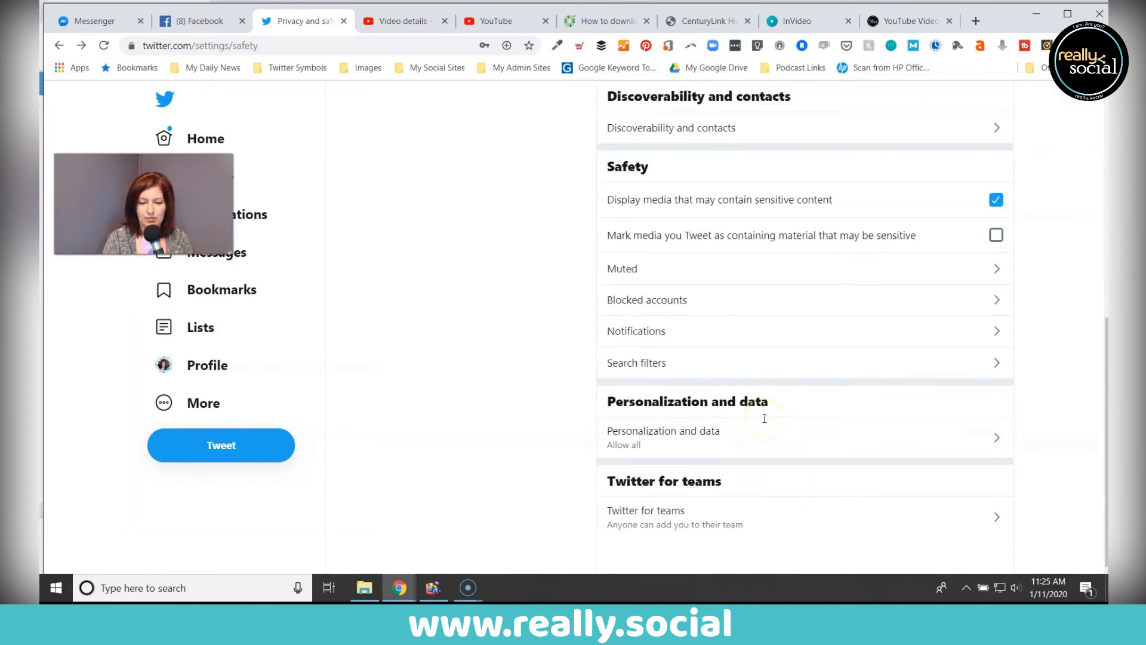
In Personalization and data, uncheck web-content tracking and sharing data with business partners
click(725, 436)
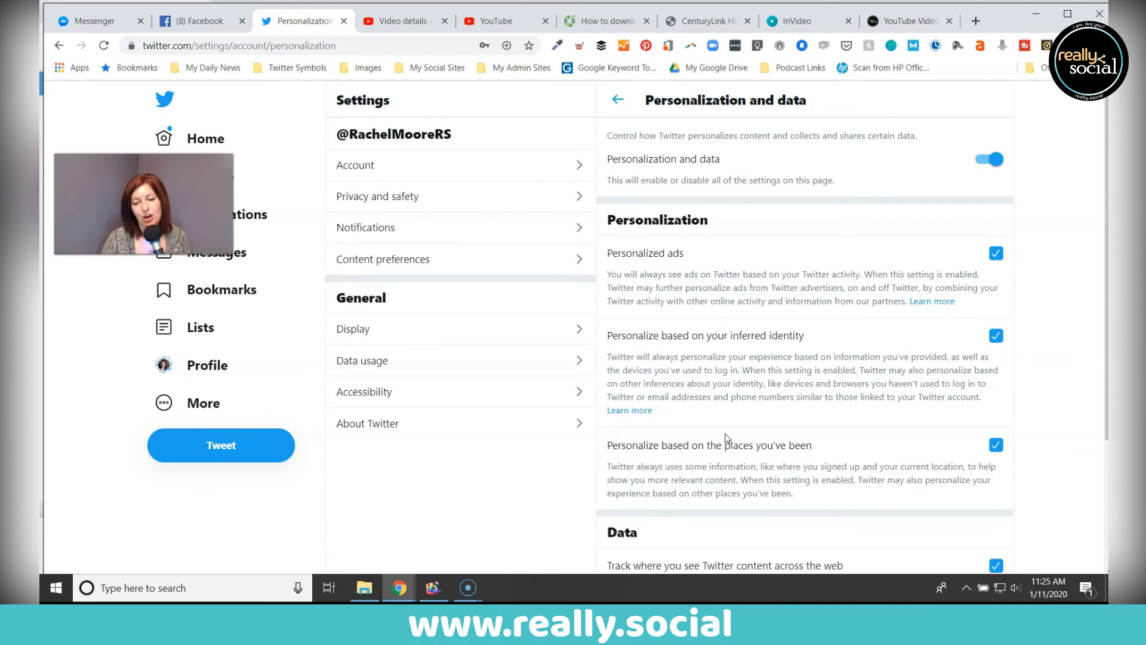
scroll(819, 467, down, 3)
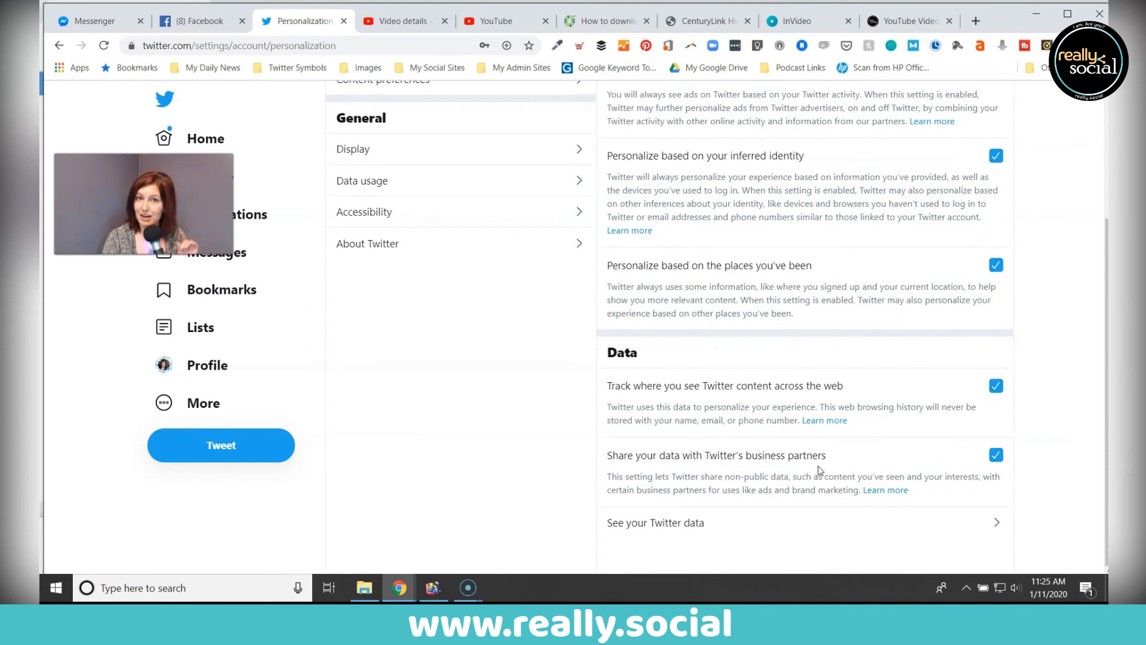
scroll(893, 409, up, 2)
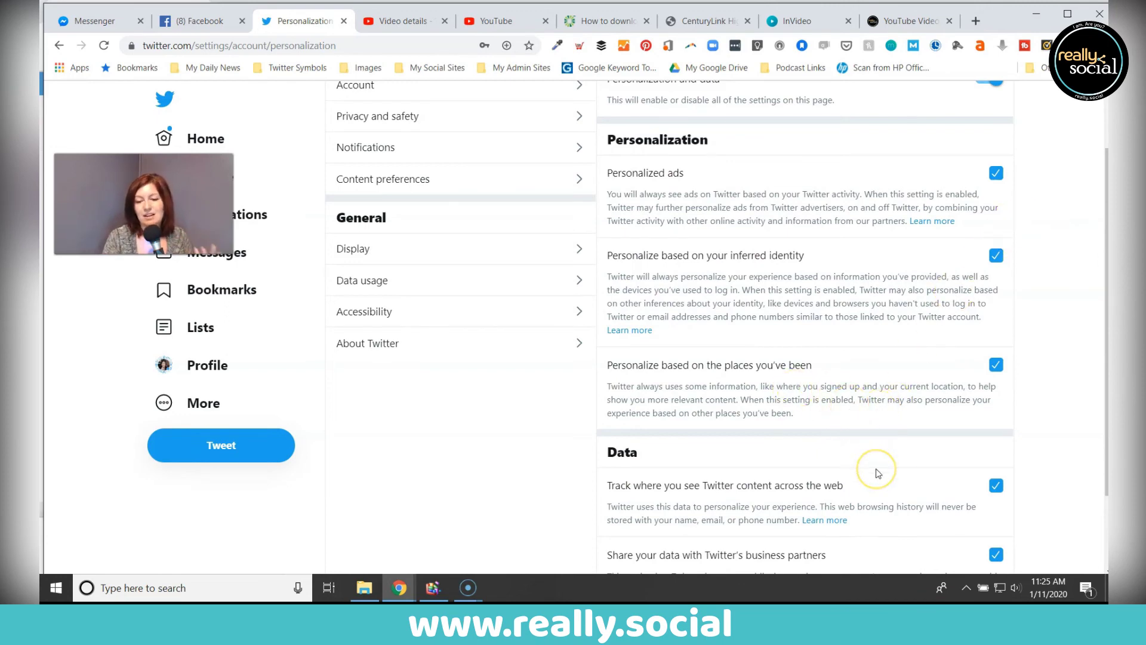
scroll(877, 473, down, 2)
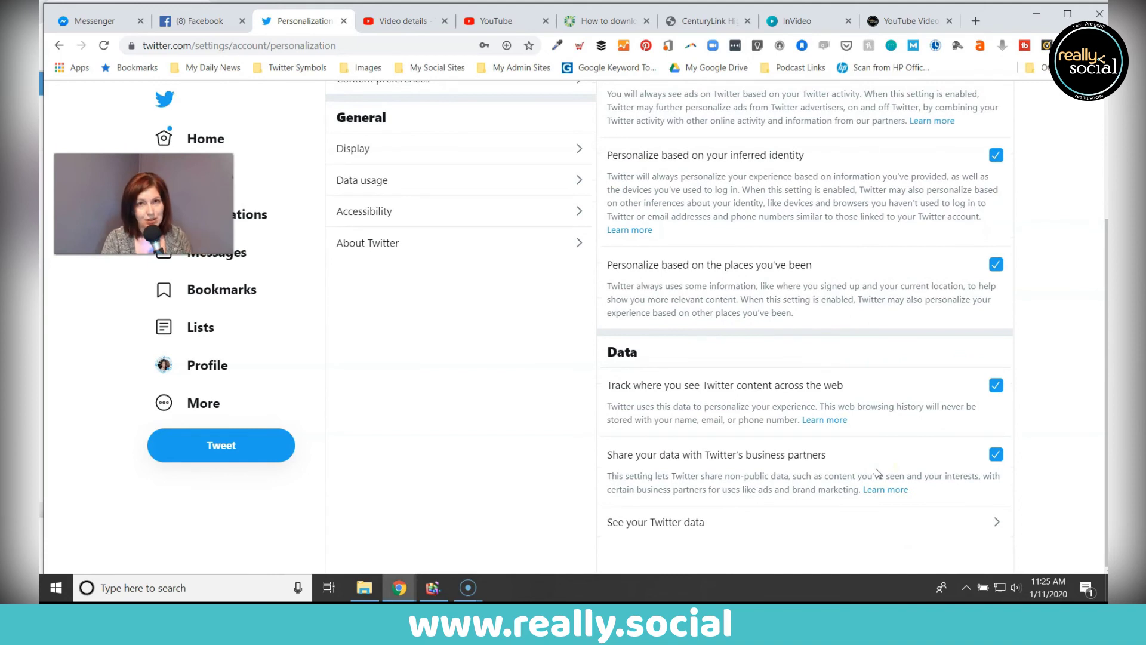
click(997, 387)
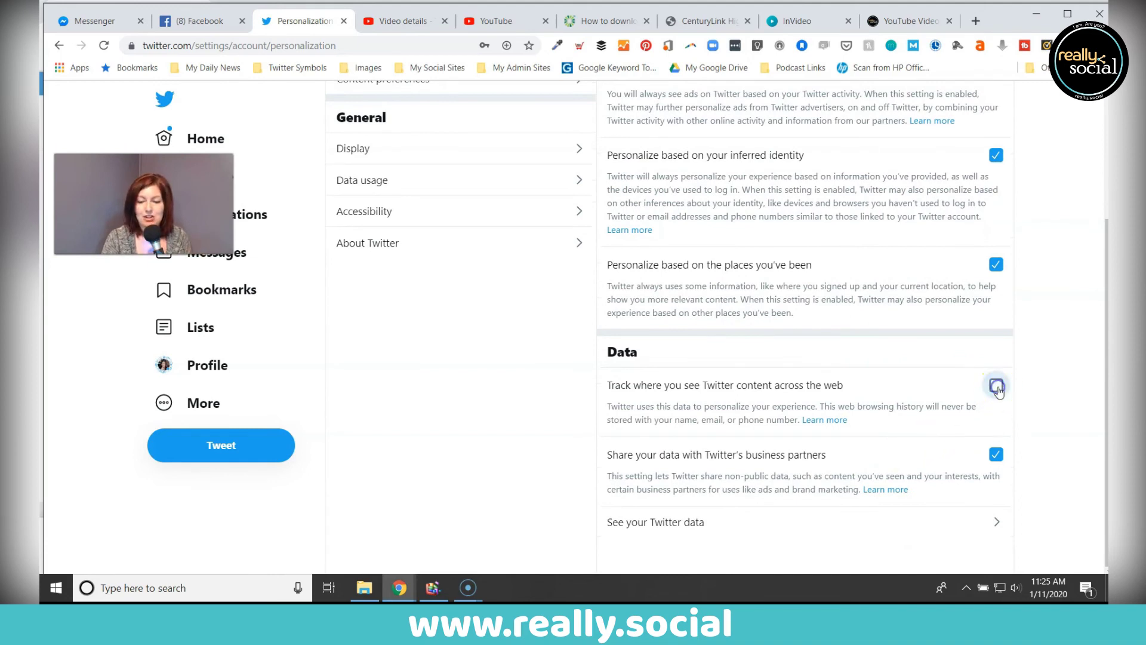
click(997, 454)
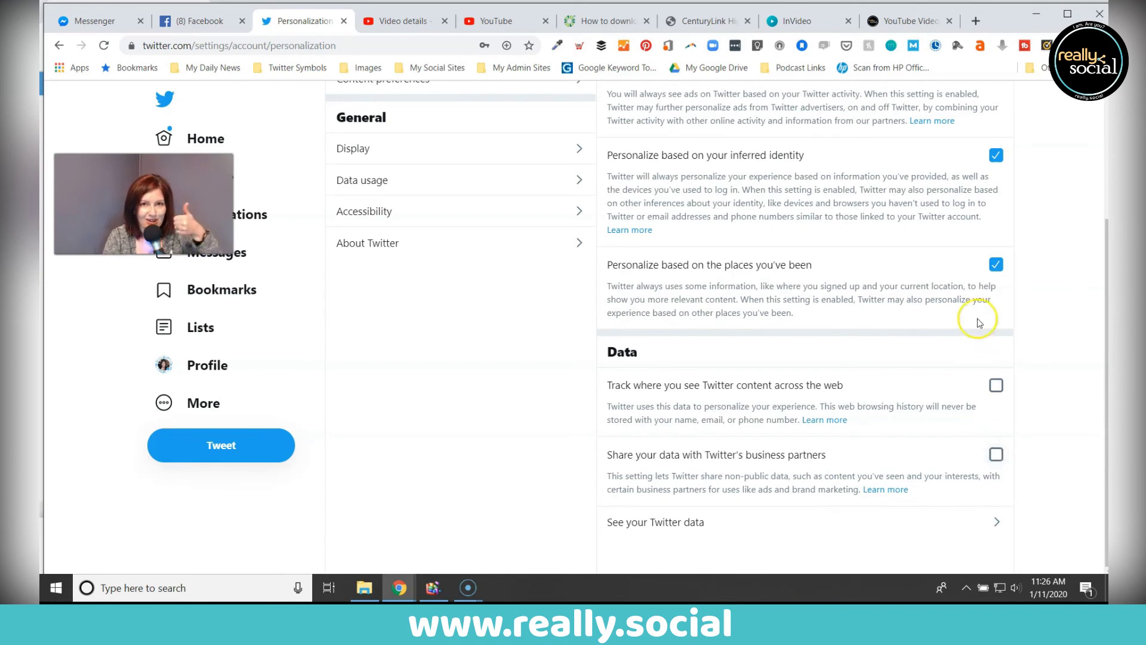
scroll(934, 278, up, 3)
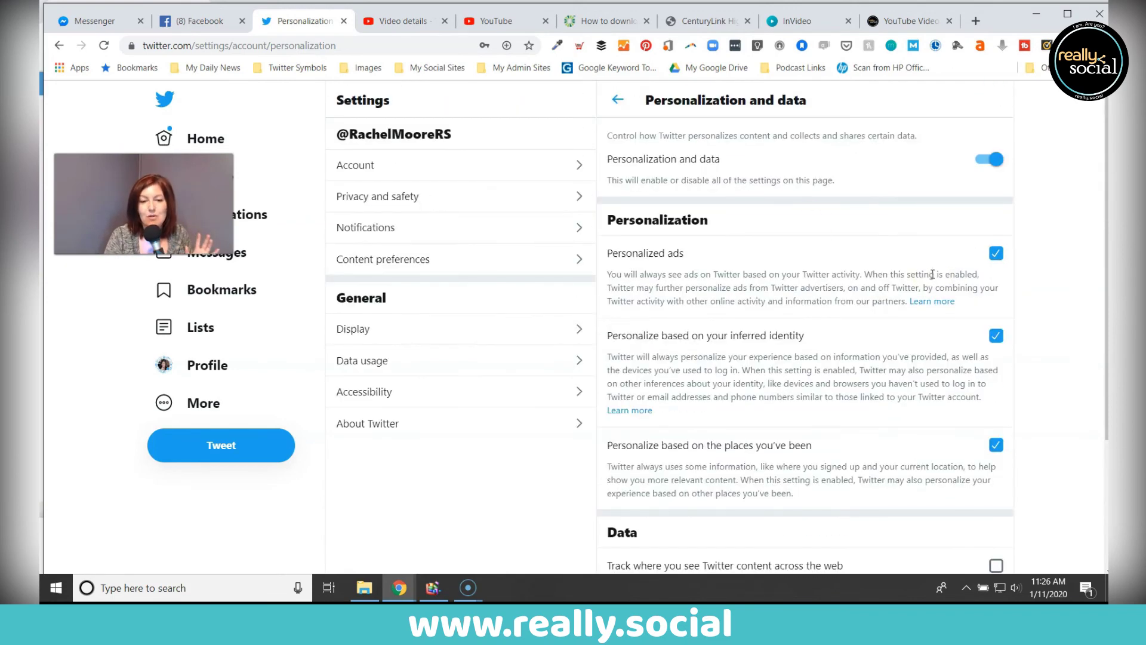
Leave Personalization and data, with tracking and partner sharing unchecked, and return to Privacy and safety
click(616, 103)
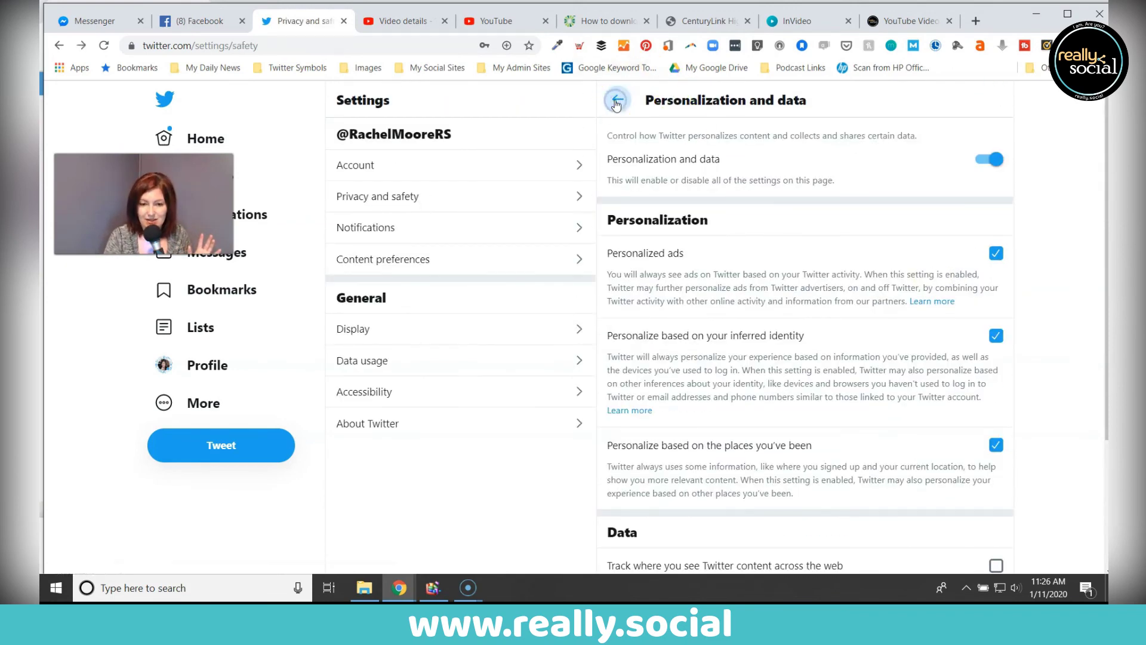